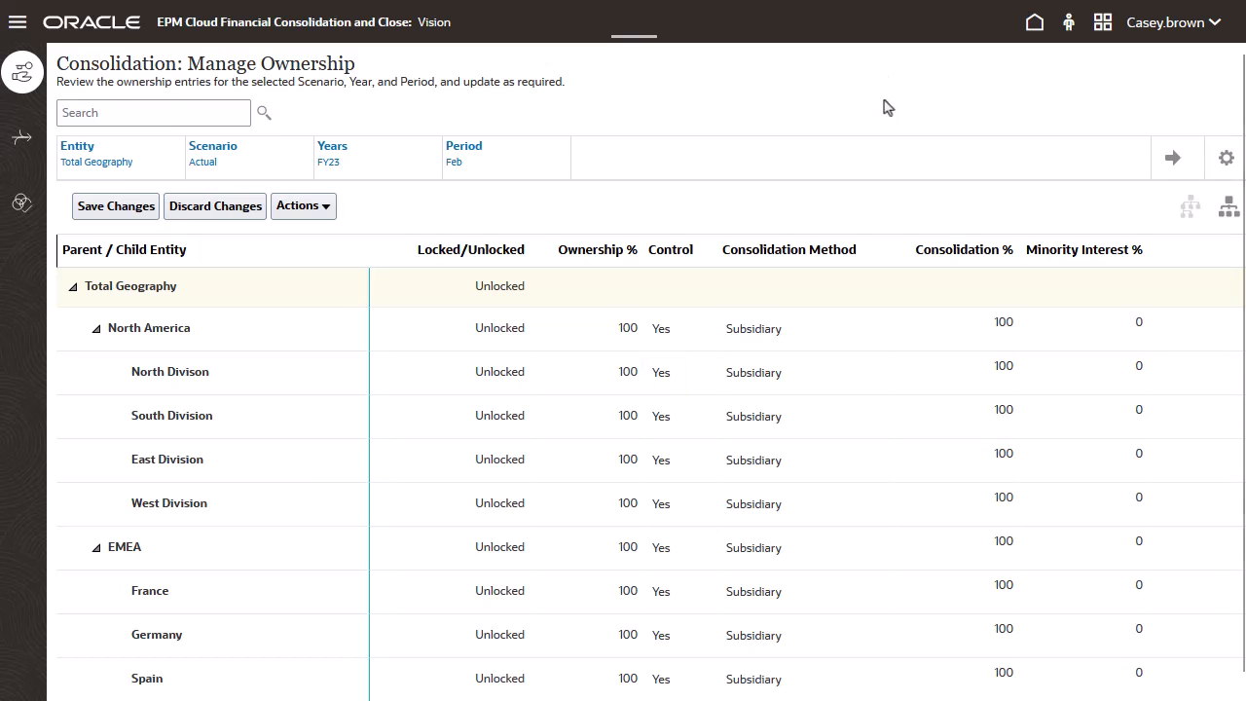
- Try an ownership percentage of 70 for North Divison and discard the change
{"action": "left_click", "coordinate": [619, 380]}
{"action": "type", "text": "70"}
{"action": "left_click", "coordinate": [793, 90]}
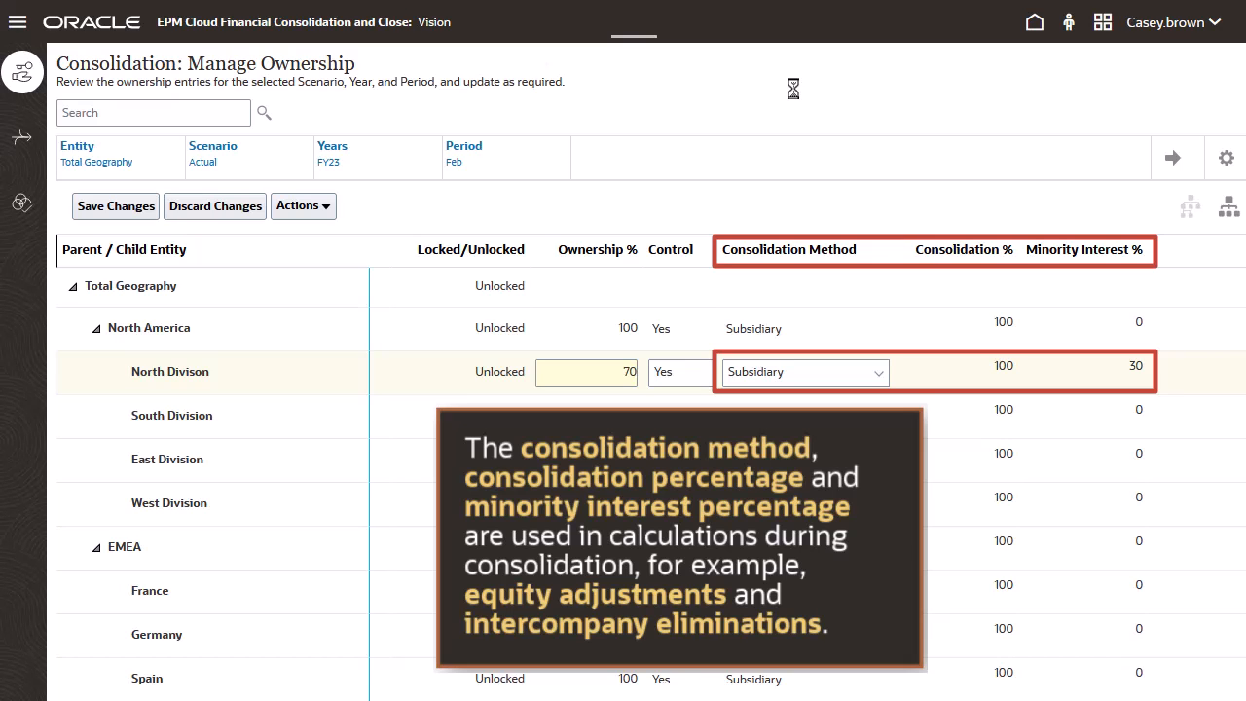
{"action": "left_click", "coordinate": [222, 206]}
{"action": "left_click", "coordinate": [732, 413]}
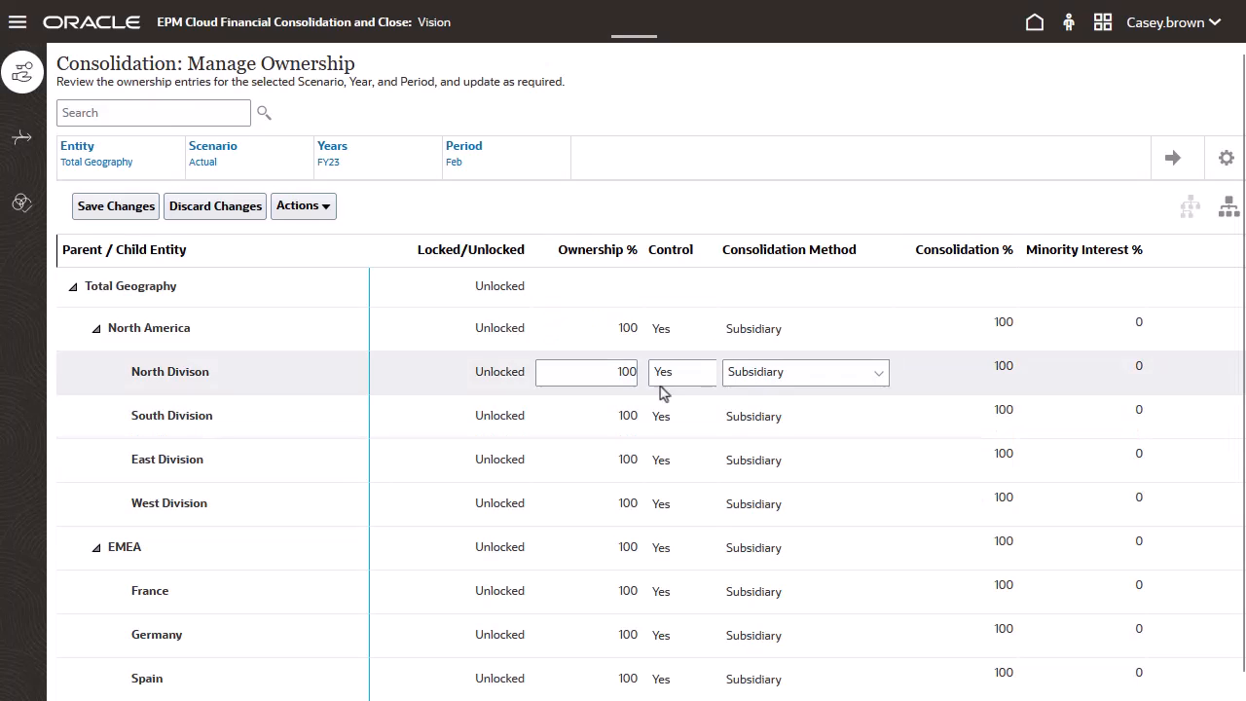
- Open the consolidation method management and set the upper limit of the Equity ownership range to 60
{"action": "left_click", "coordinate": [321, 207]}
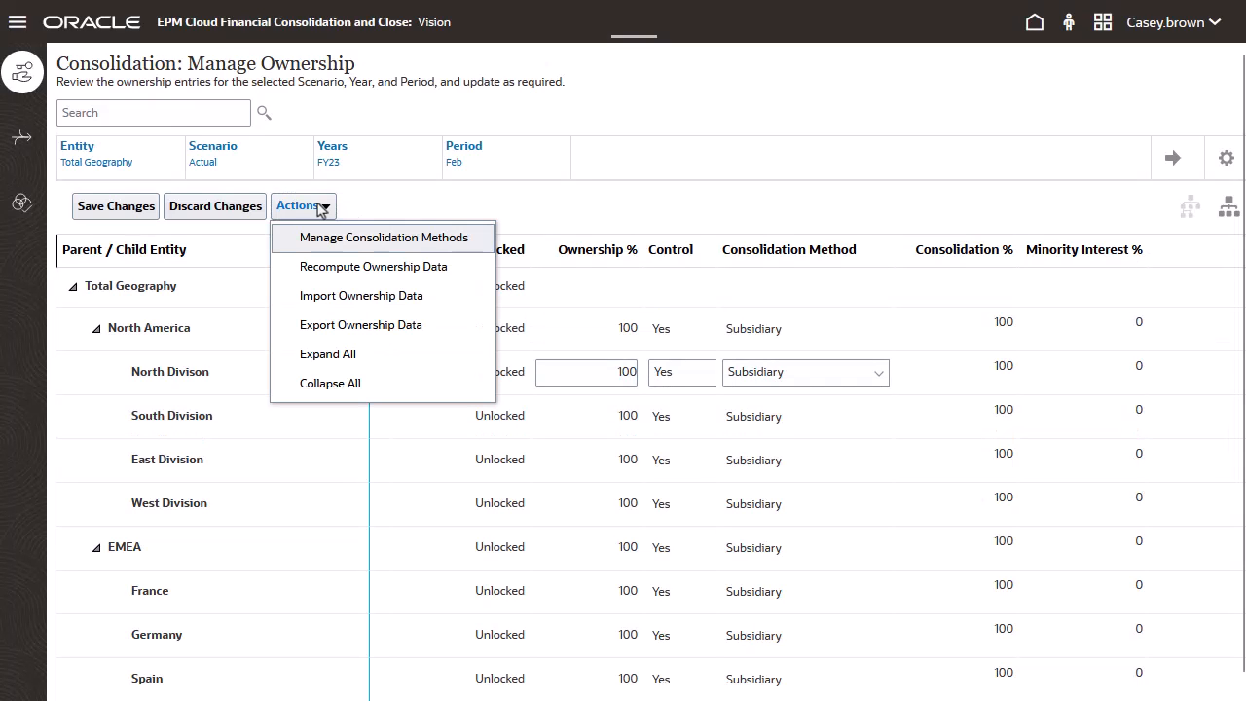
{"action": "left_click", "coordinate": [415, 251]}
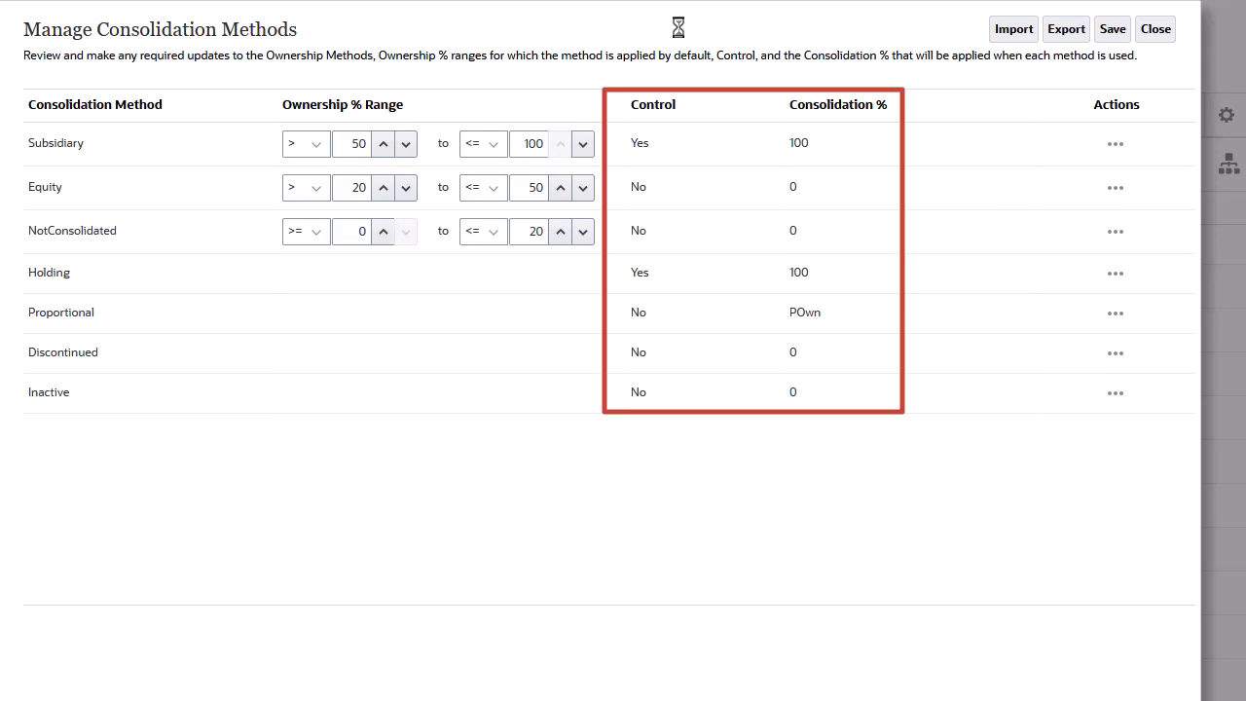
{"action": "double_click", "coordinate": [543, 191]}
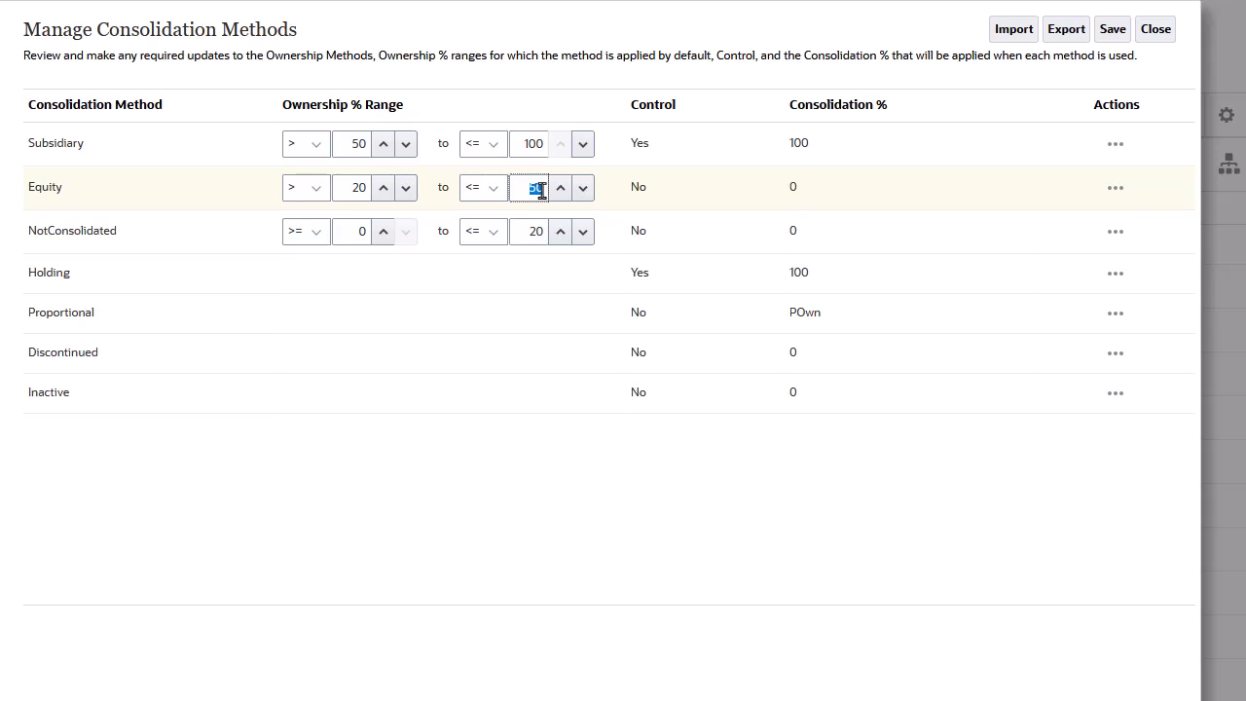
{"action": "type", "text": "60"}
{"action": "left_click", "coordinate": [684, 31]}
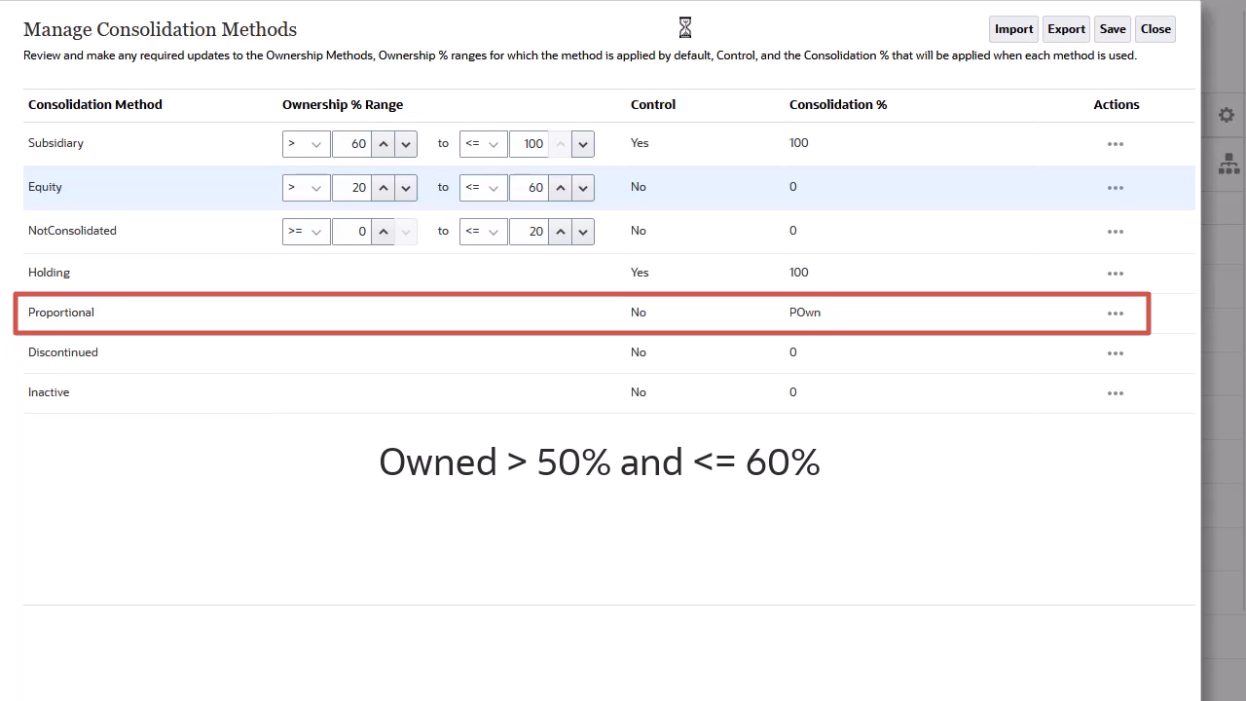
- Add an ownership range to the Proportional method and move the method between Subsidiary and Equity
{"action": "left_click", "coordinate": [907, 312]}
{"action": "left_click", "coordinate": [1110, 315]}
{"action": "left_click", "coordinate": [1072, 428]}
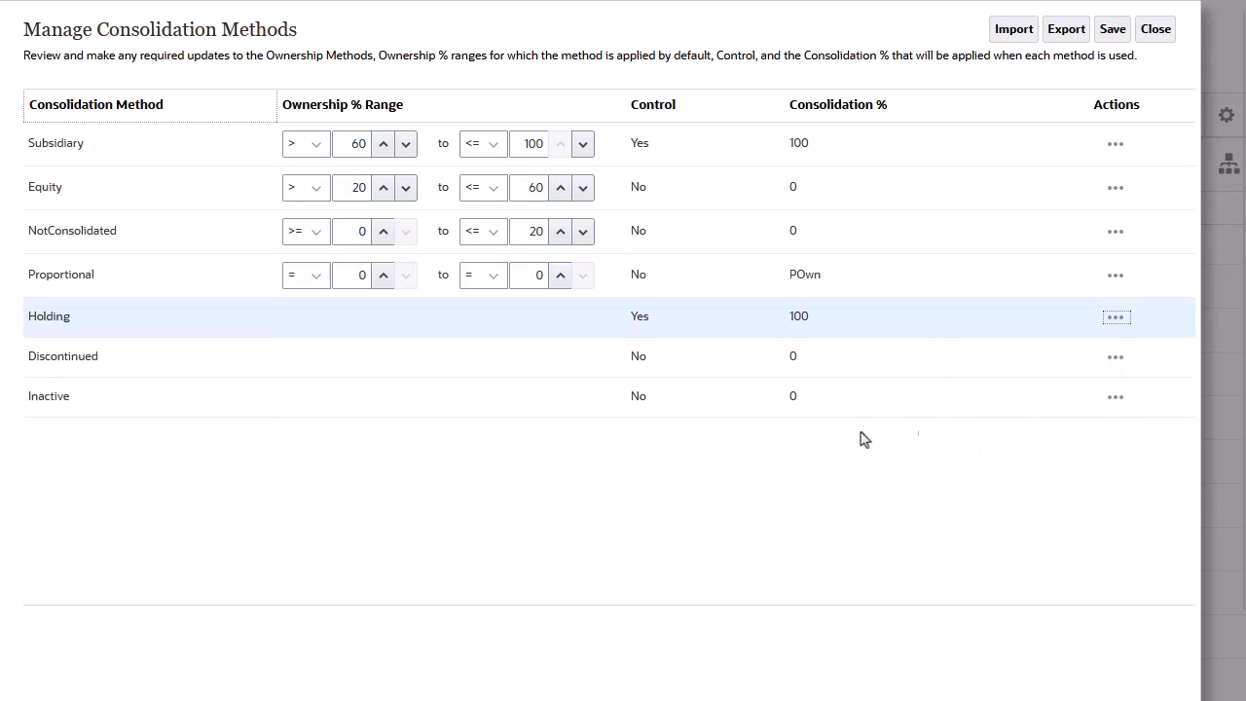
{"action": "left_click_drag", "start_coordinate": [181, 282], "coordinate": [178, 200]}
- Set the Proportional ownership range to > 50 to <= 60
{"action": "left_click", "coordinate": [315, 192]}
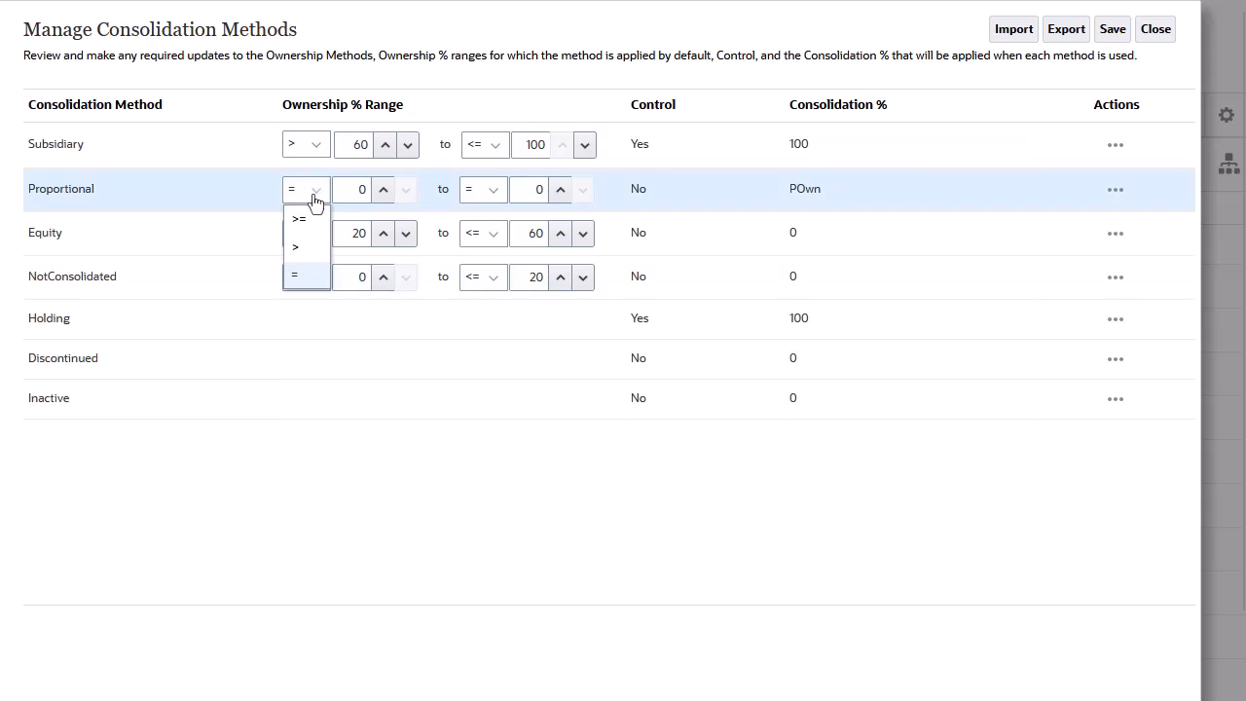
{"action": "left_click", "coordinate": [311, 255]}
{"action": "left_click", "coordinate": [361, 190]}
{"action": "key", "text": "BackSpace"}
{"action": "type", "text": "5"}
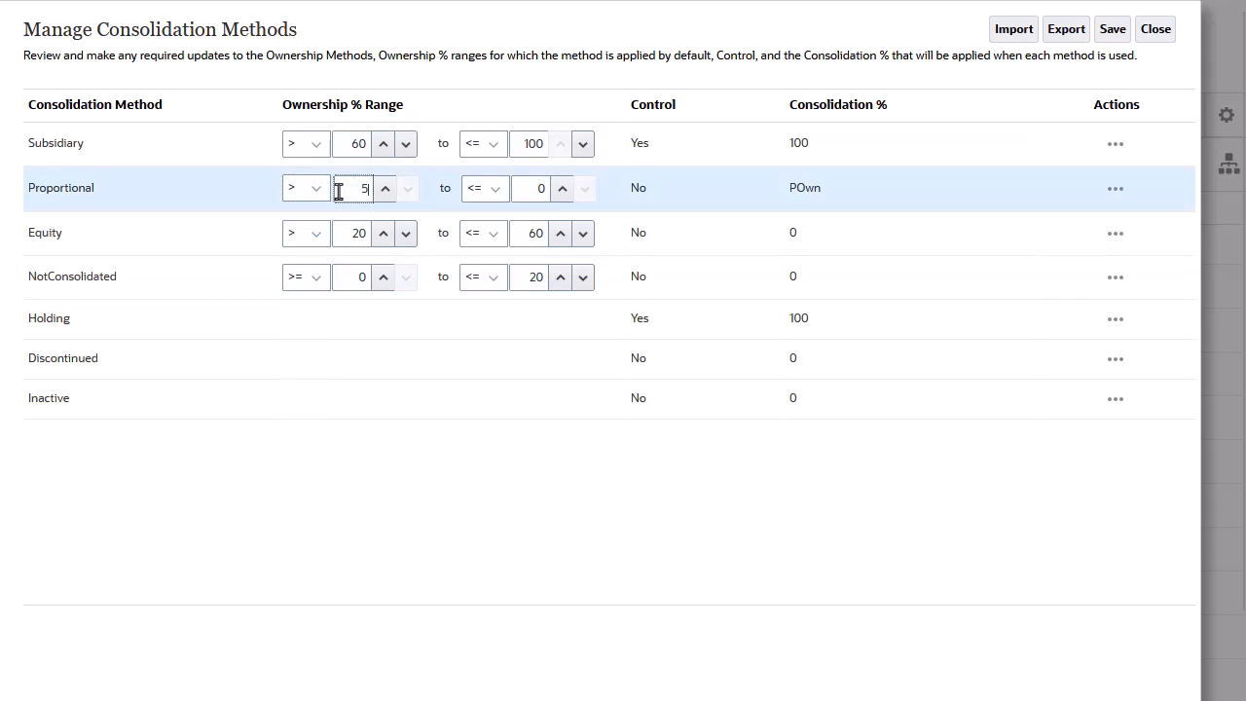
{"action": "type", "text": "0"}
{"action": "left_click", "coordinate": [529, 189]}
{"action": "type", "text": "6"}
{"action": "left_click", "coordinate": [652, 23]}
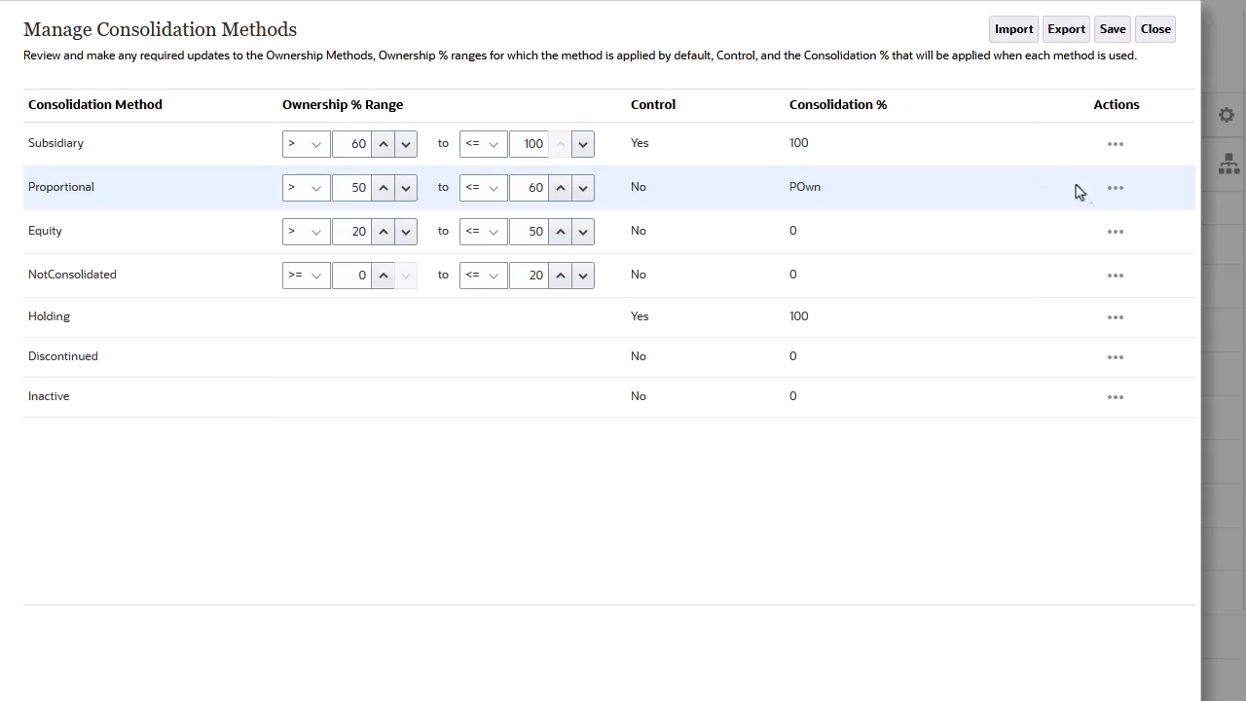
- Remove the ownership range from the Proportional method
{"action": "left_click", "coordinate": [1115, 191]}
{"action": "left_click", "coordinate": [1034, 331]}
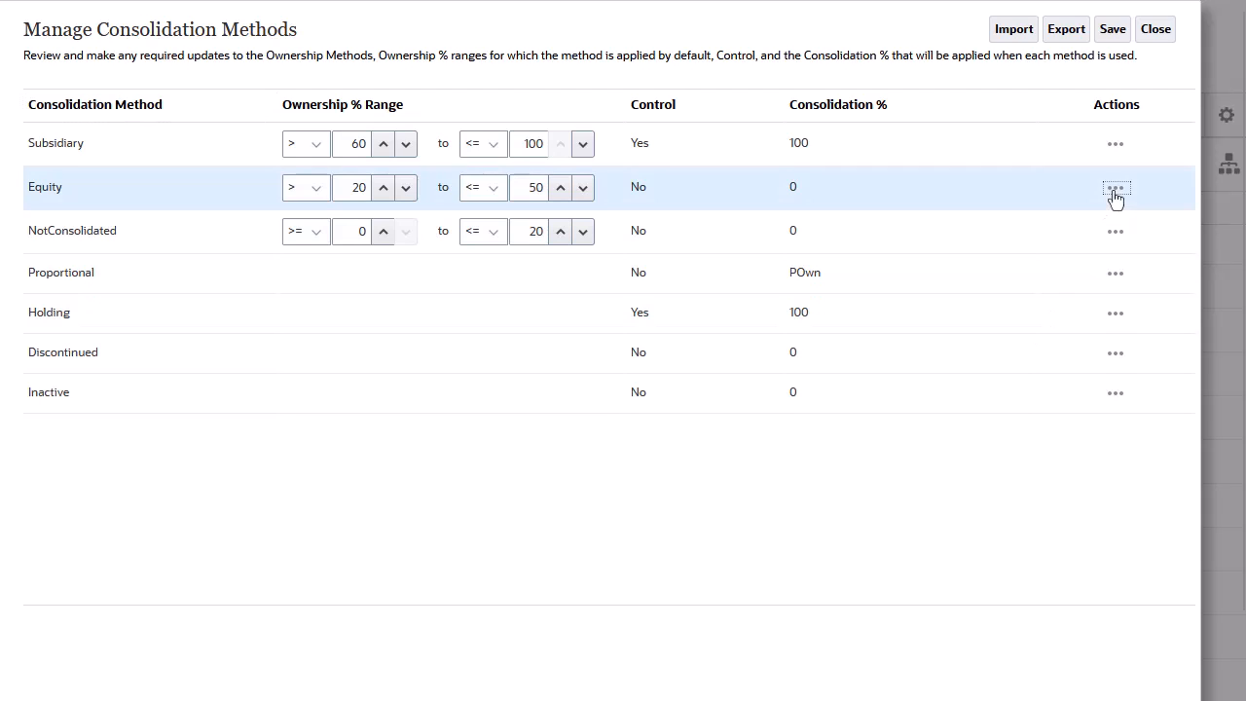
- Add a new consolidation method above Equity and name it CustomMethod
{"action": "left_click", "coordinate": [1115, 189]}
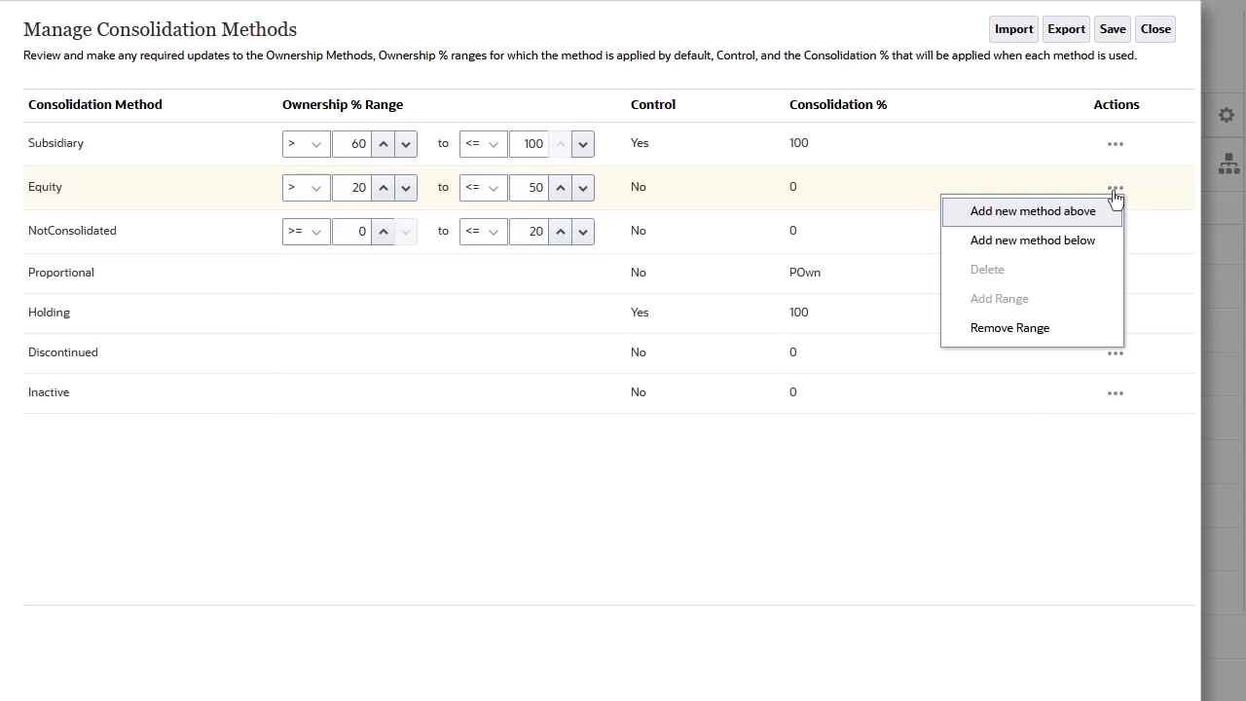
{"action": "left_click", "coordinate": [1108, 210]}
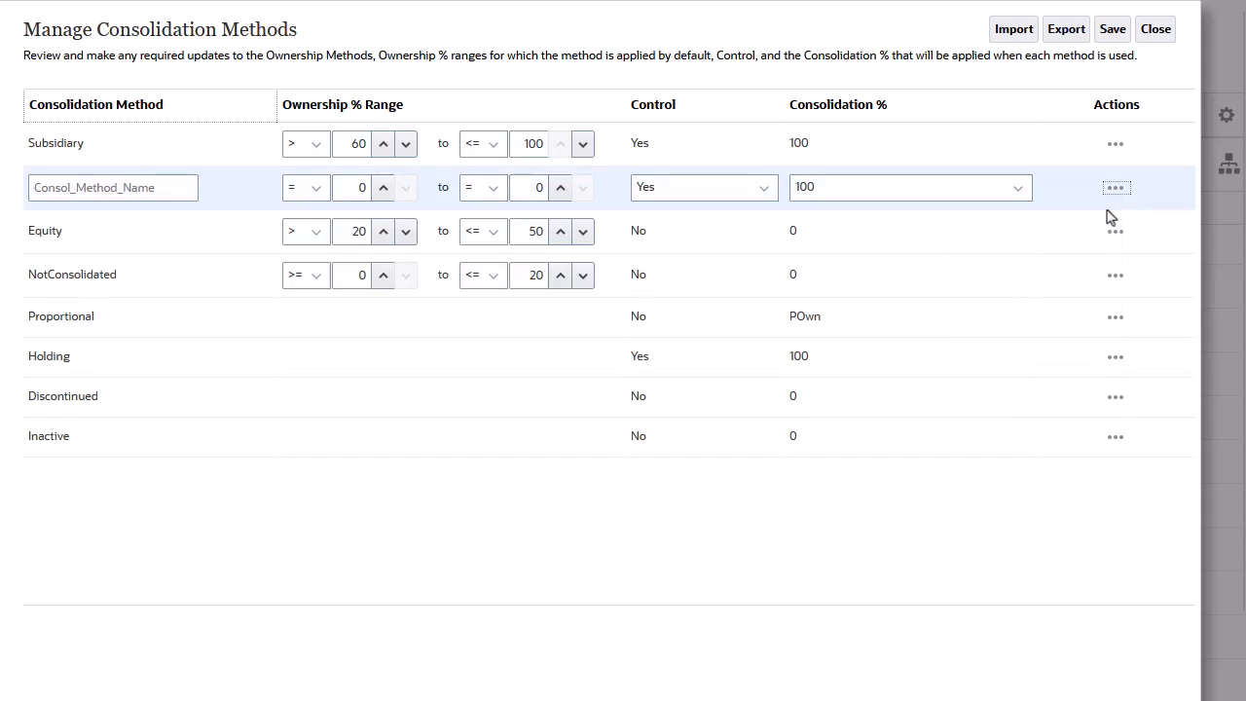
{"action": "left_click", "coordinate": [120, 189]}
{"action": "type", "text": "Cu"}
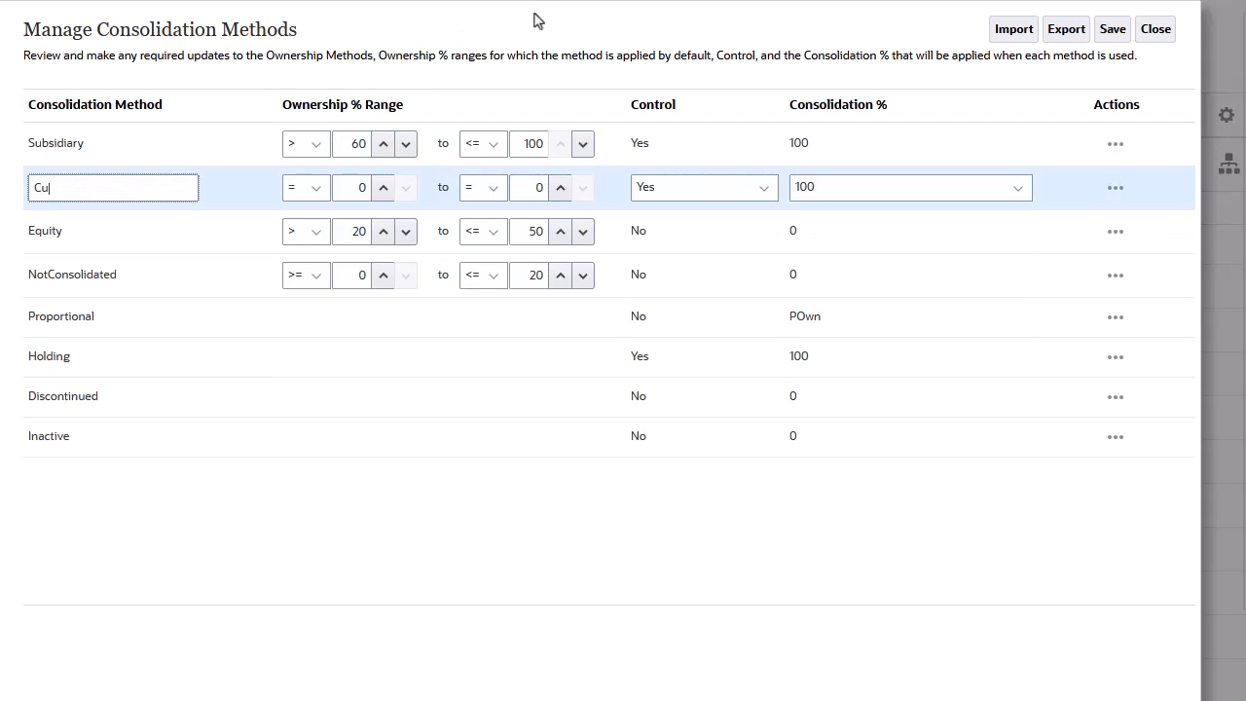
{"action": "type", "text": "stomMethod"}
- Set the CustomMethod ownership range to > 50 to <= 60
{"action": "left_click", "coordinate": [317, 195]}
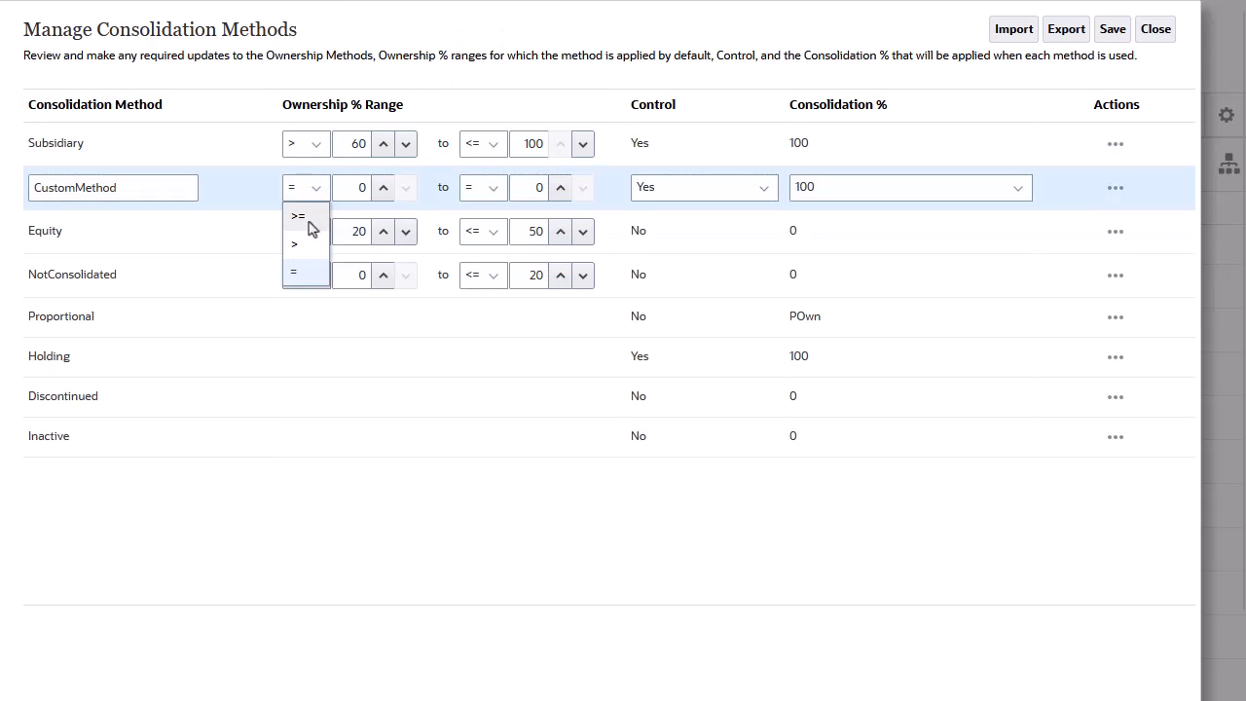
{"action": "left_click", "coordinate": [305, 246]}
{"action": "double_click", "coordinate": [351, 189]}
{"action": "type", "text": "50"}
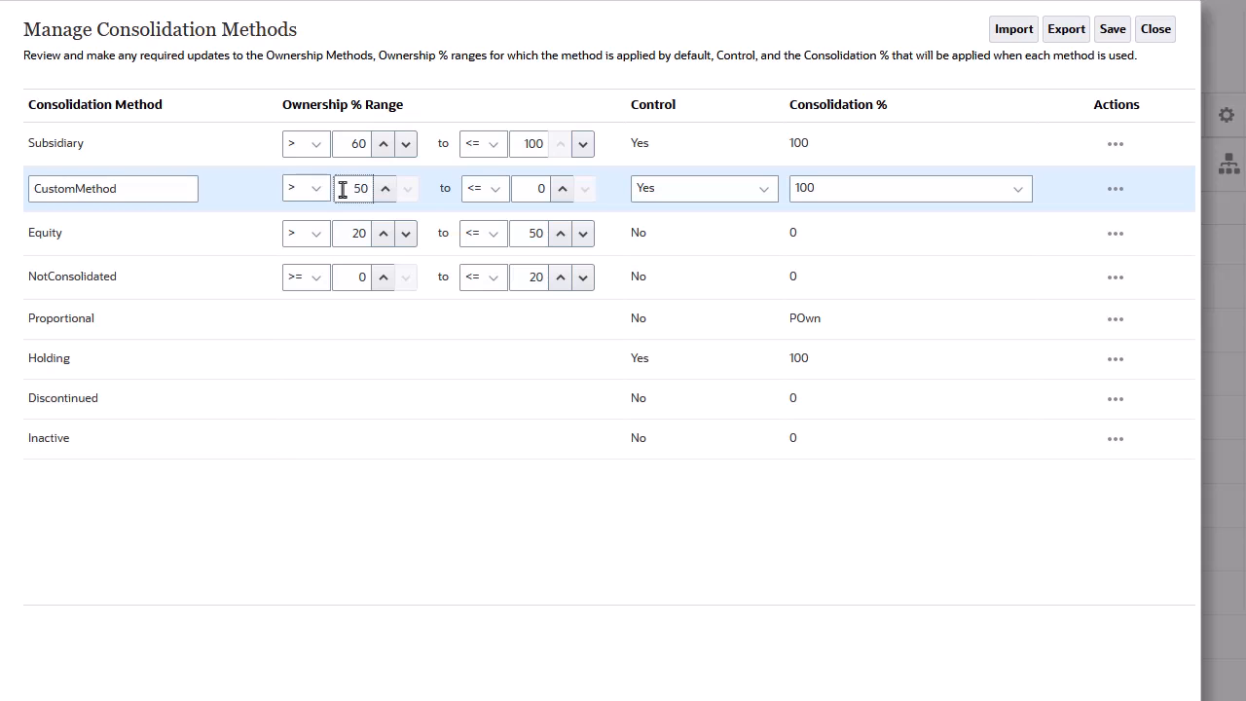
{"action": "double_click", "coordinate": [526, 188]}
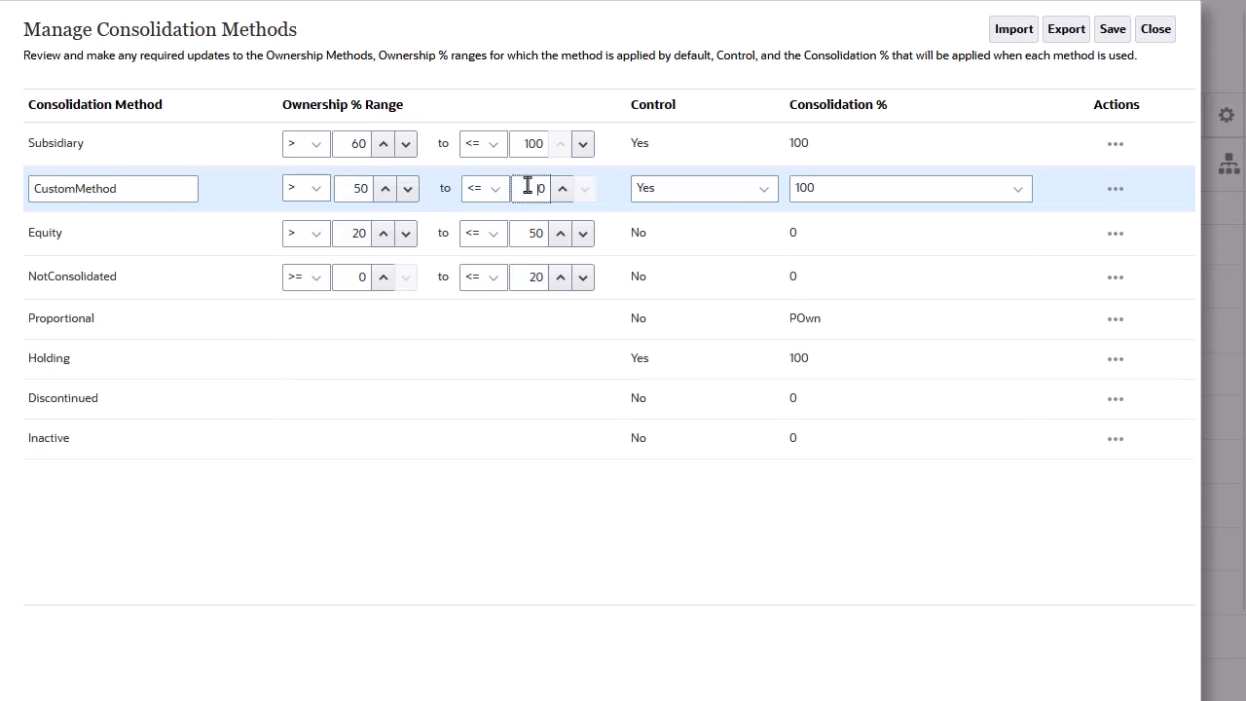
{"action": "type", "text": "60"}
{"action": "left_click", "coordinate": [686, 25]}
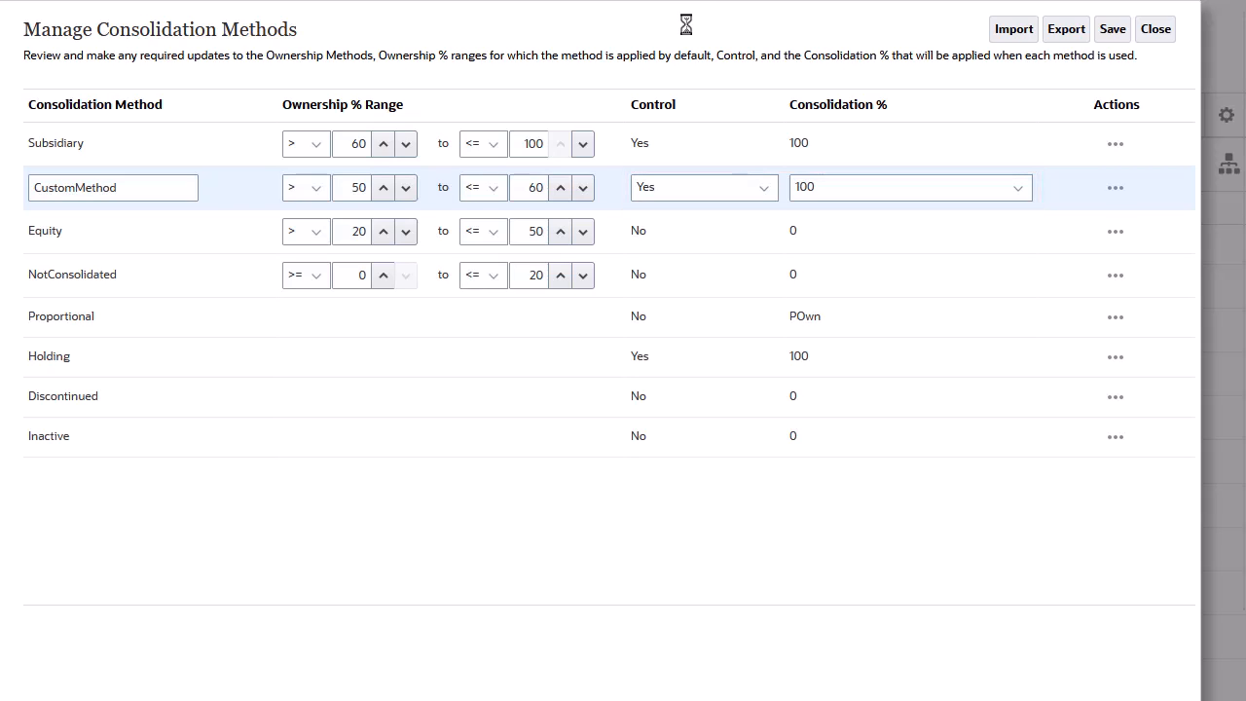
- Set the consolidation percentage of CustomMethod to POwn
{"action": "left_click", "coordinate": [1013, 195]}
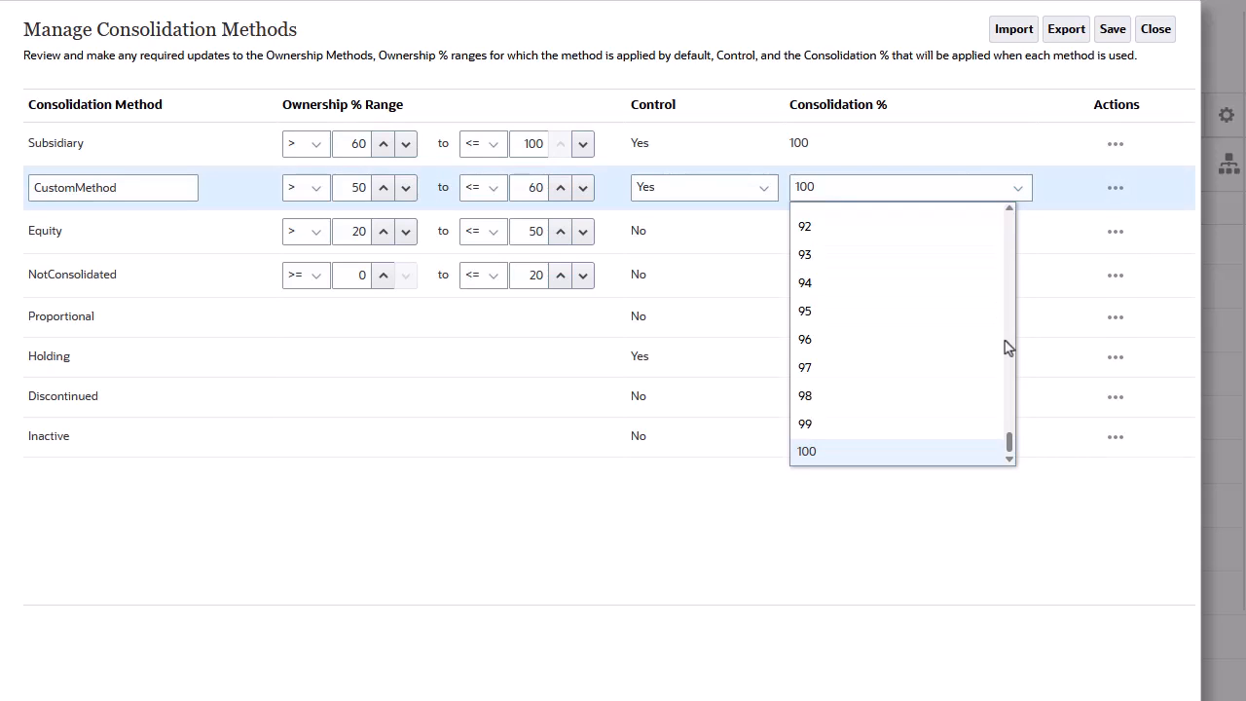
{"action": "left_click", "coordinate": [1009, 376]}
{"action": "left_click", "coordinate": [1010, 461]}
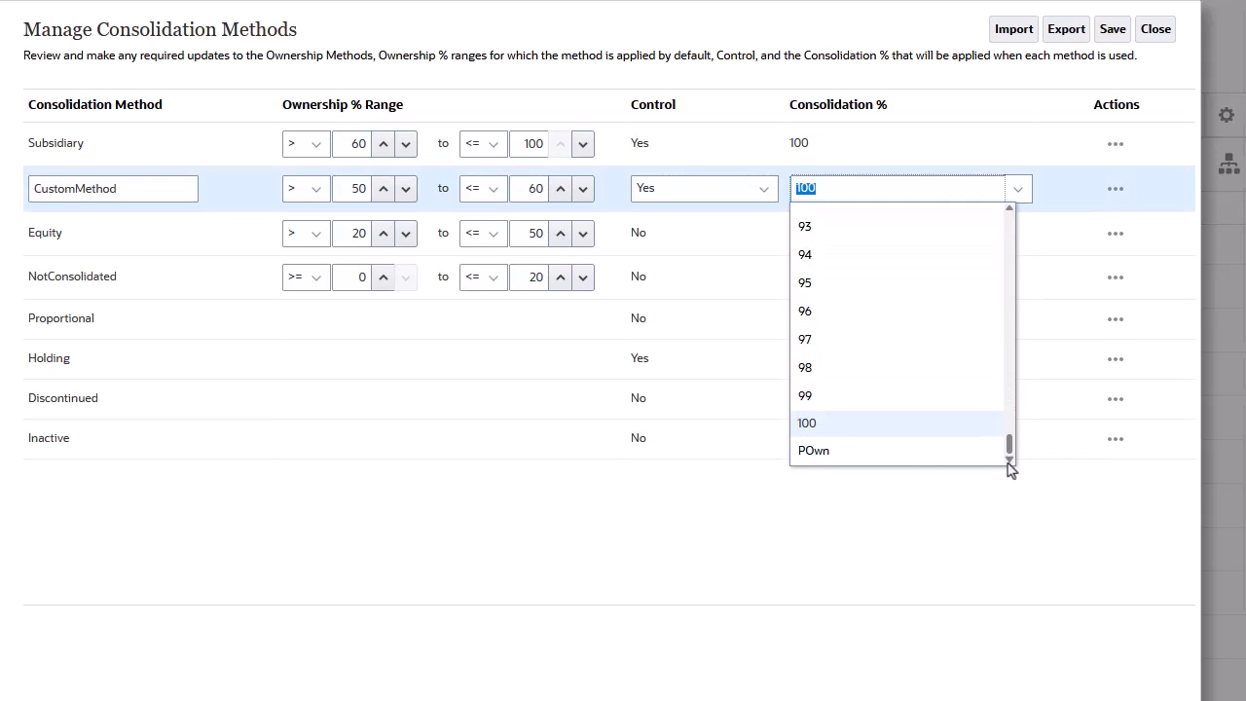
{"action": "left_click", "coordinate": [909, 457]}
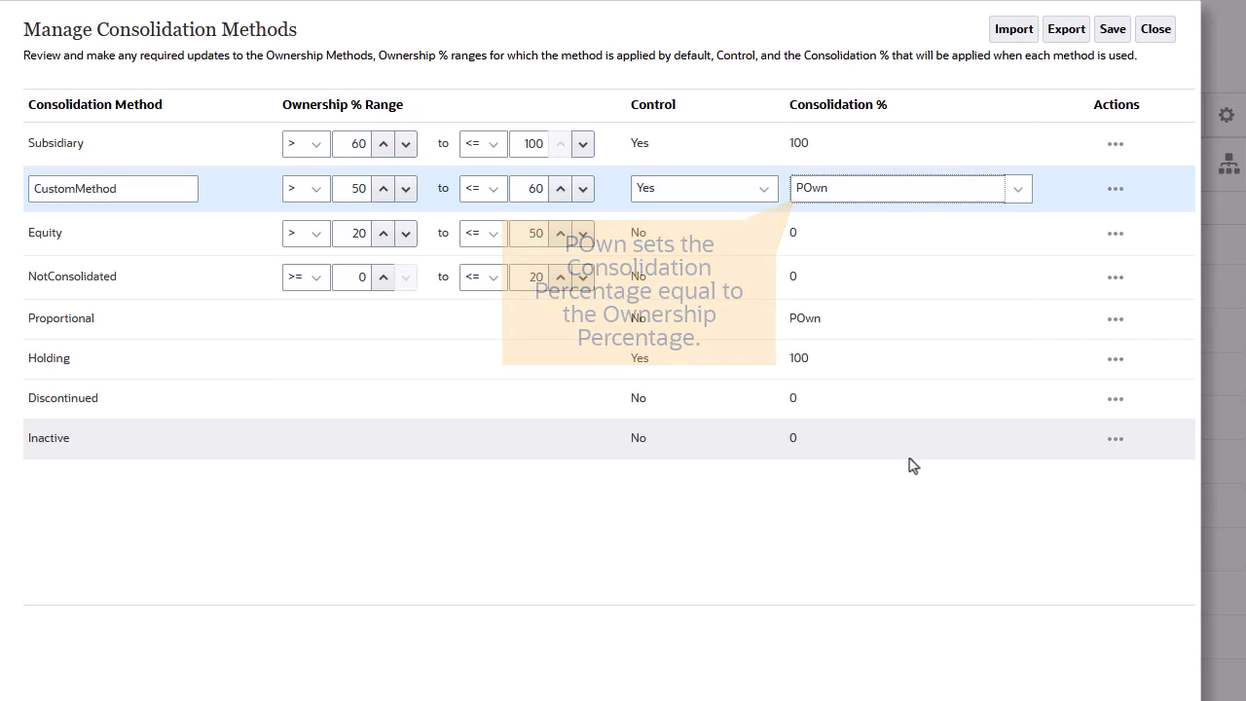
- Save the consolidation method settings, accept the confirmation and close the method management
{"action": "left_click", "coordinate": [1116, 31]}
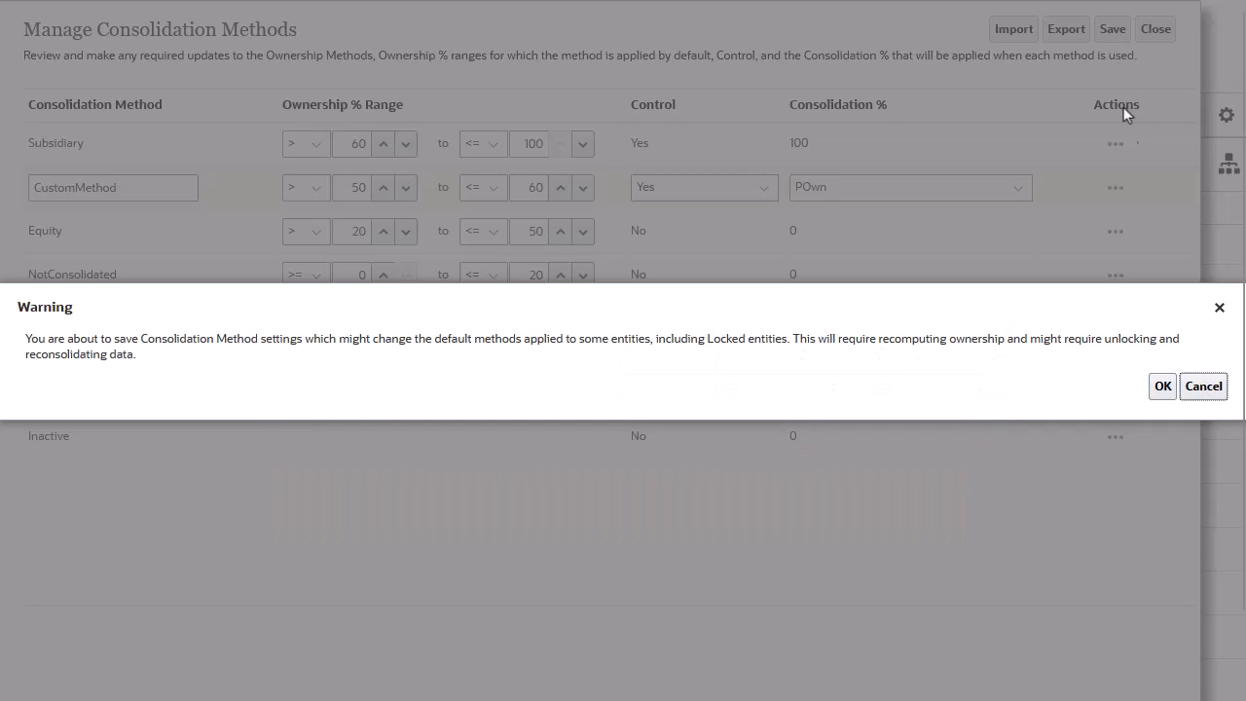
{"action": "left_click", "coordinate": [1163, 386]}
{"action": "left_click", "coordinate": [717, 210]}
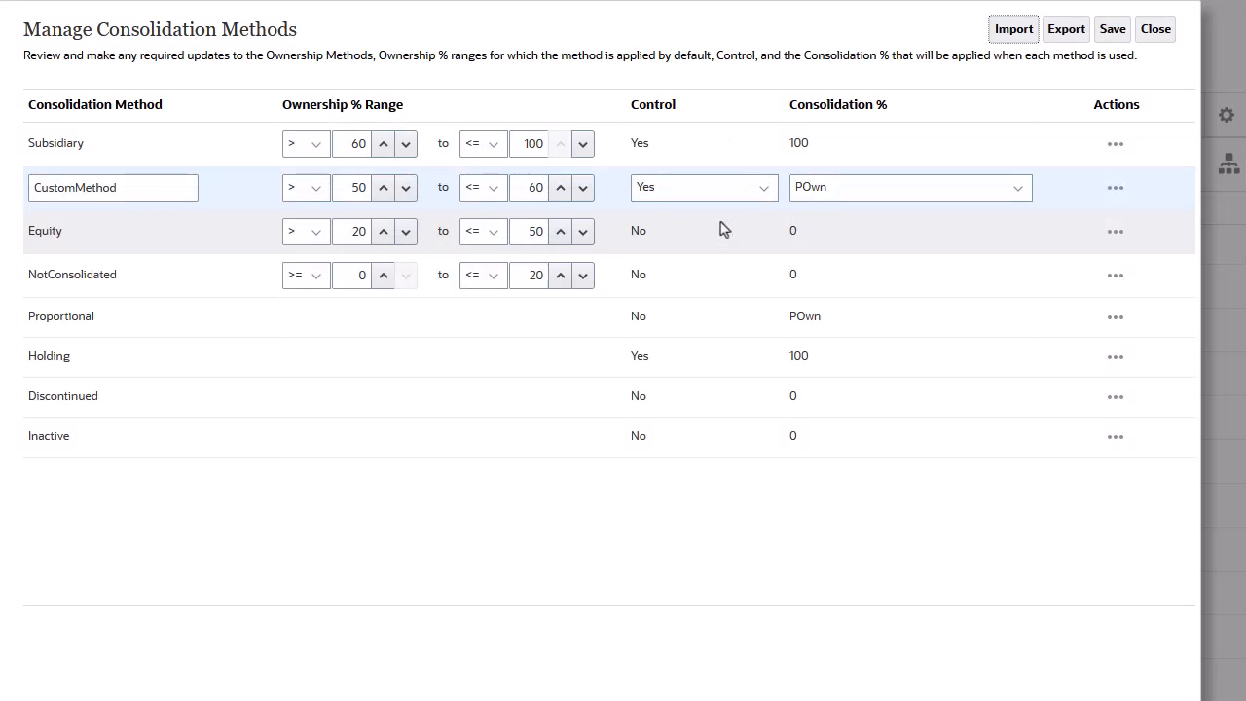
{"action": "left_click", "coordinate": [1155, 30]}
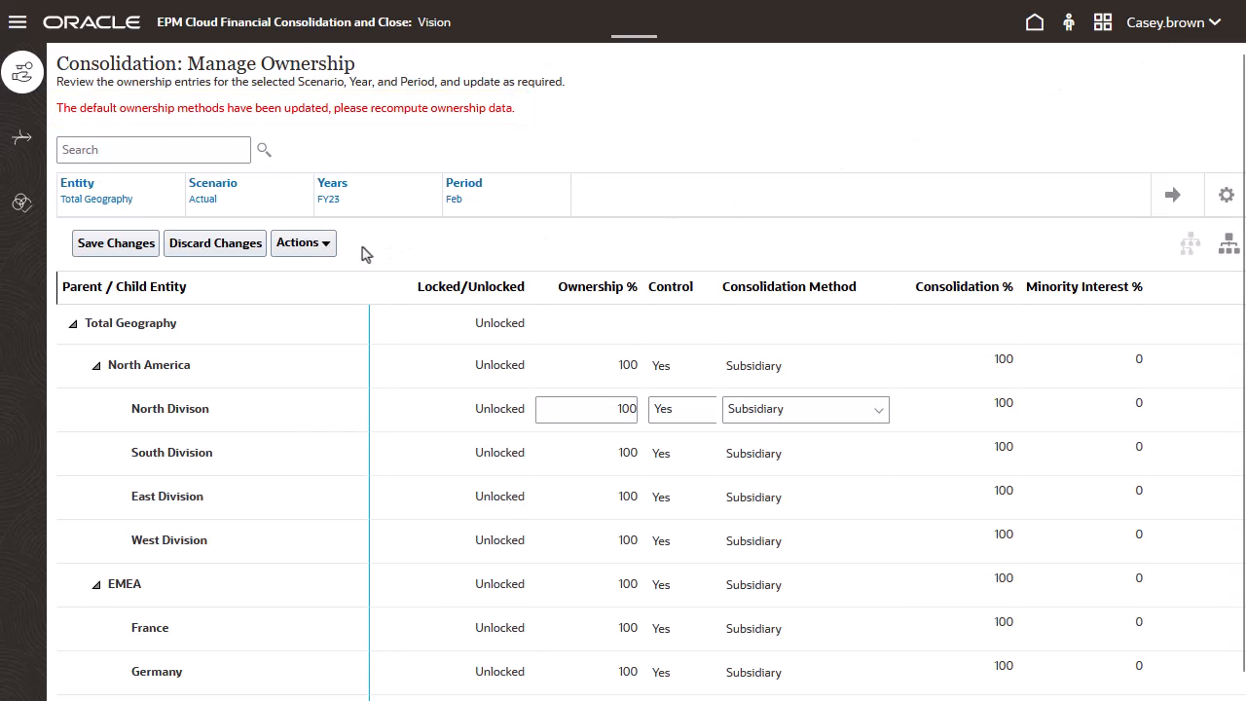
- Recompute the ownership data for the selected scenario, year and period
{"action": "left_click", "coordinate": [325, 244]}
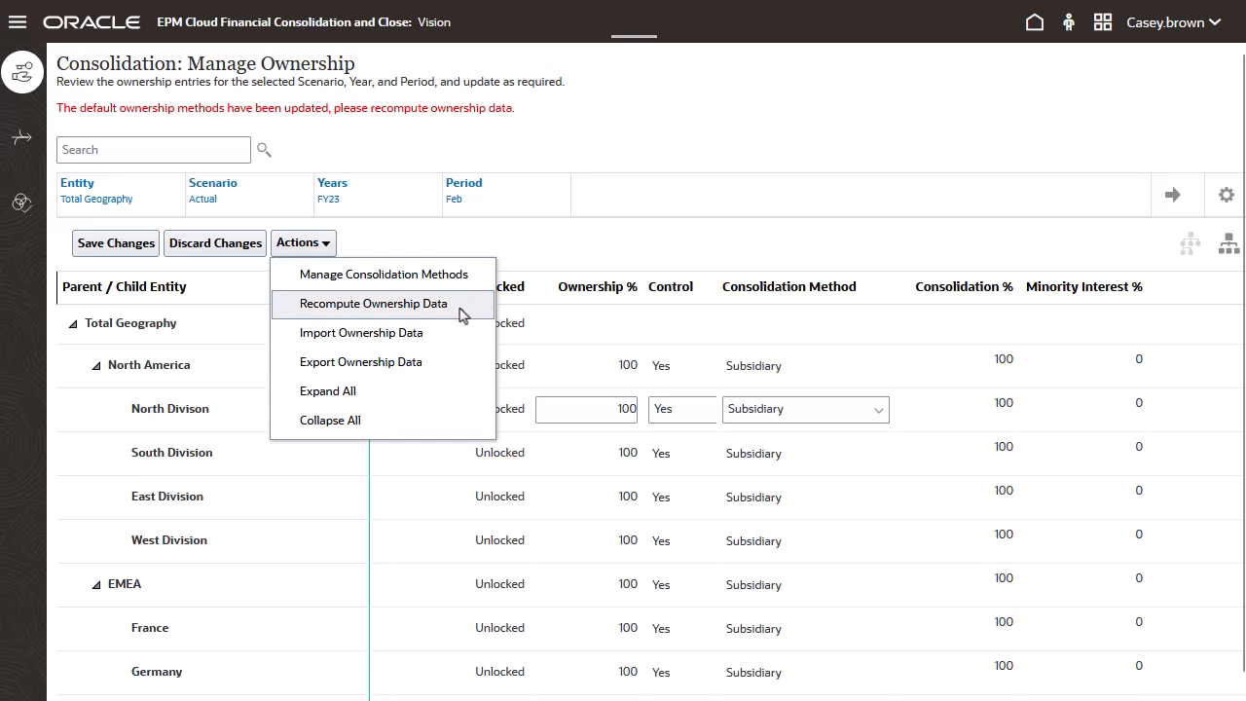
{"action": "left_click", "coordinate": [463, 305]}
{"action": "left_click", "coordinate": [818, 255]}
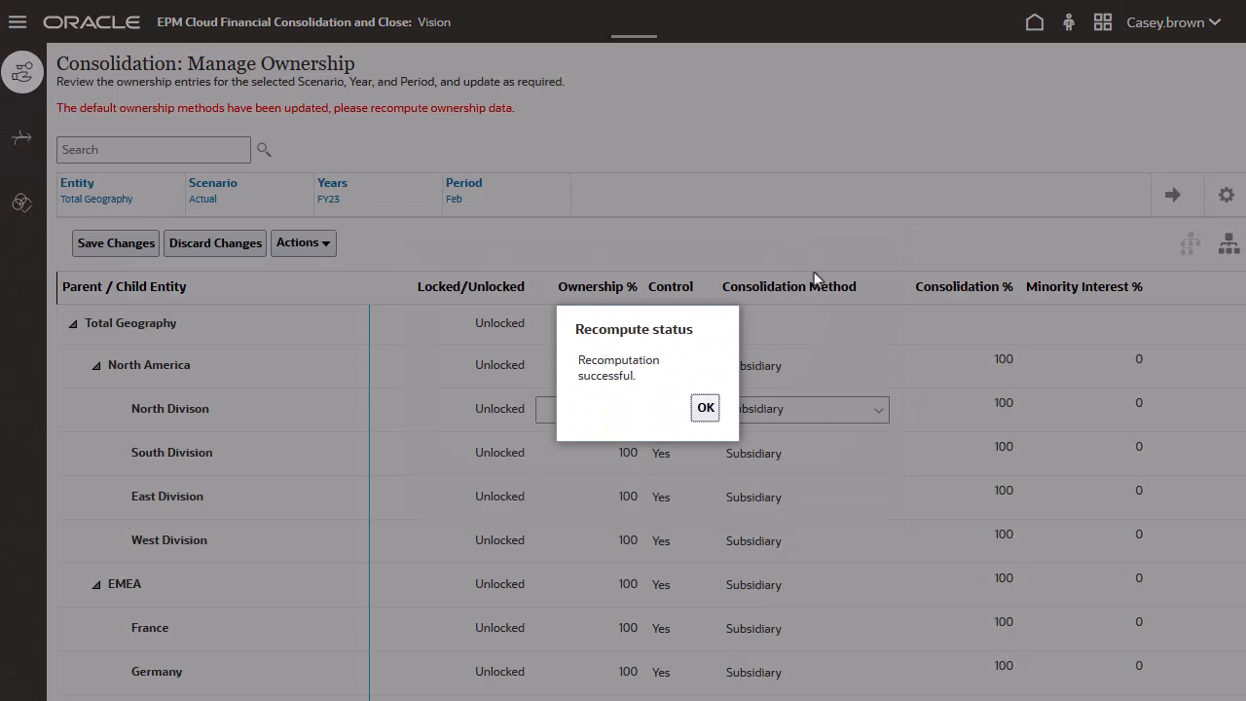
{"action": "left_click", "coordinate": [708, 409]}
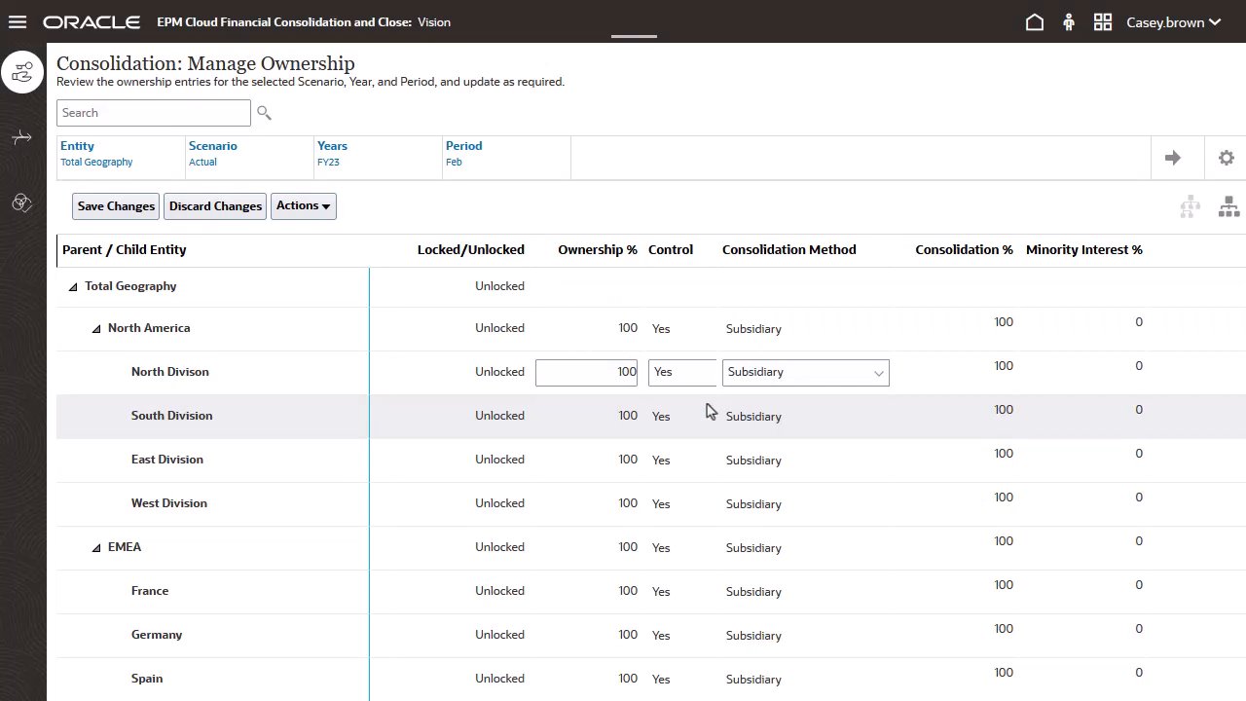
- Set the ownership percentage to 55 for South Division and 61 for East Division
{"action": "left_click", "coordinate": [625, 416]}
{"action": "type", "text": "55"}
{"action": "key", "text": "Return"}
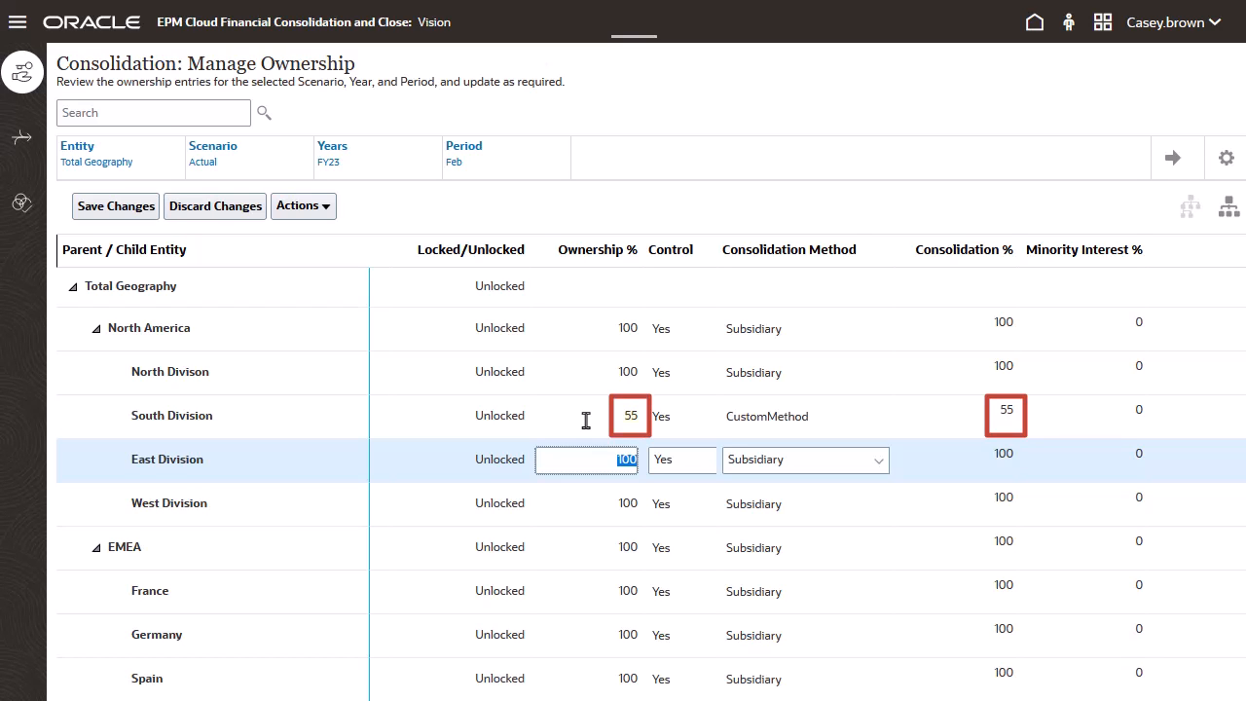
{"action": "type", "text": "61"}
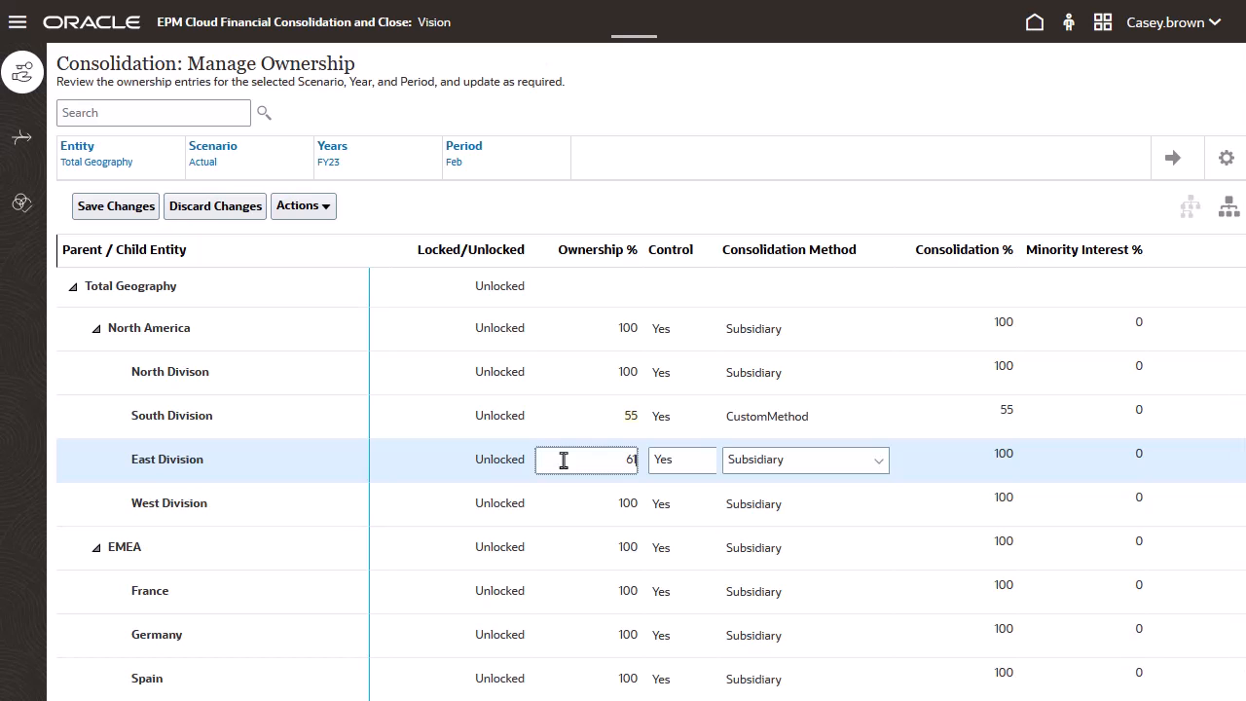
{"action": "left_click", "coordinate": [798, 105]}
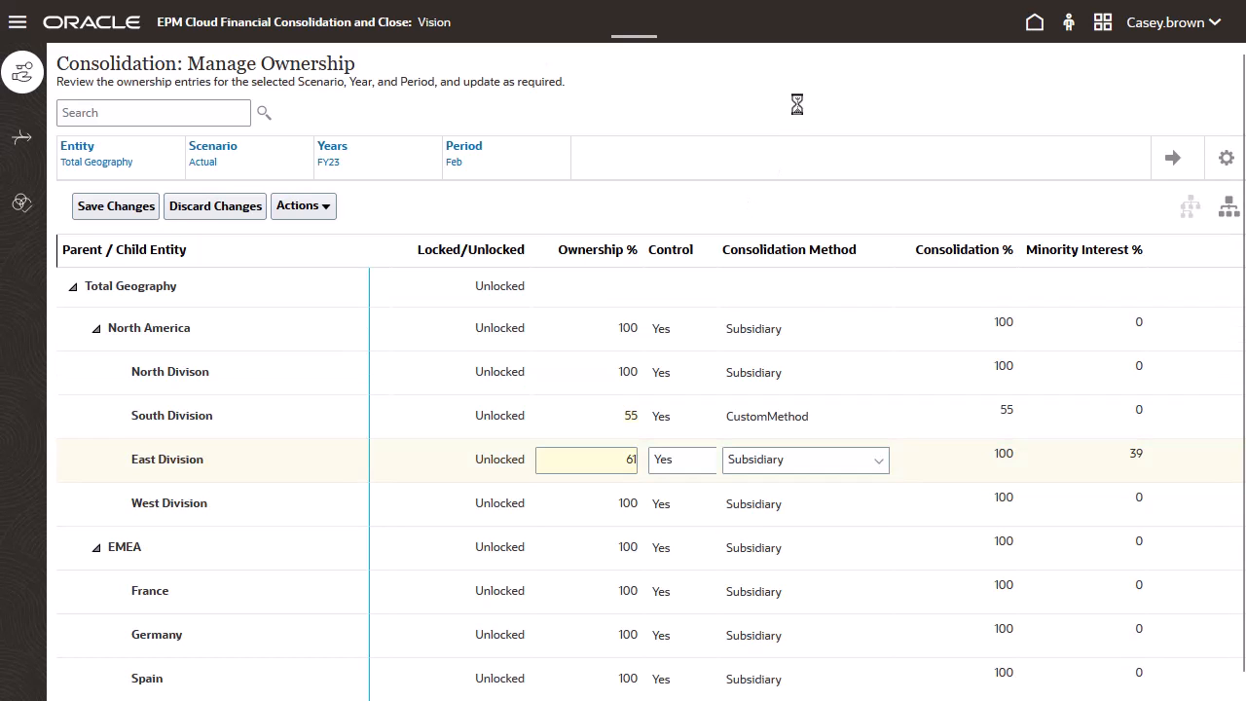